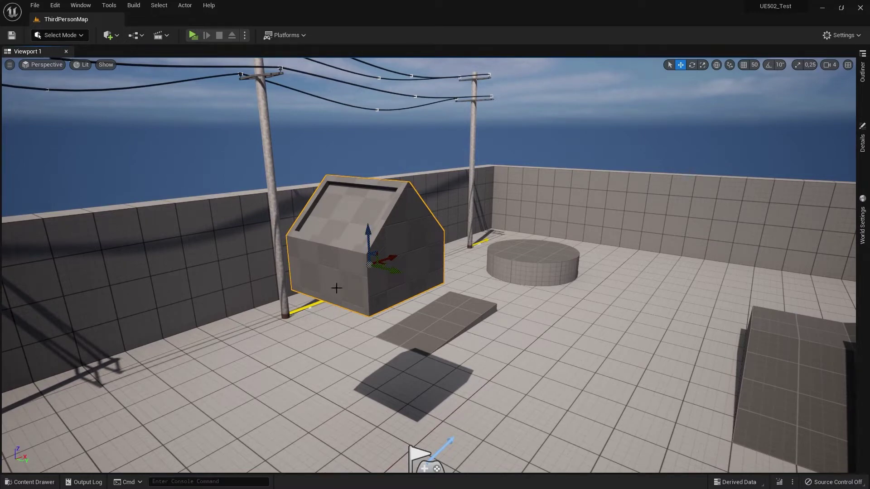
# - Tilt the view toward the house box, try moving it up, then undo the move
pyautogui.moveTo(385, 205); pyautogui.dragTo(379, 272, button='right')
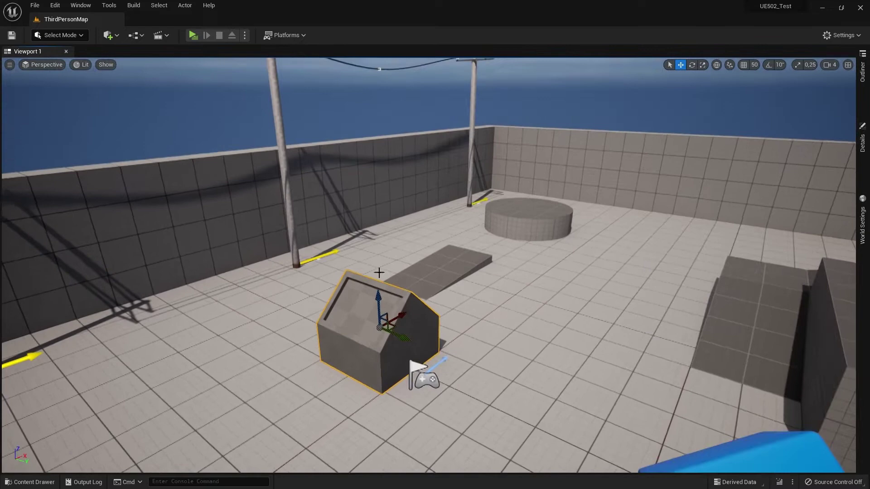
pyautogui.moveTo(379, 272); pyautogui.dragTo(368, 69)
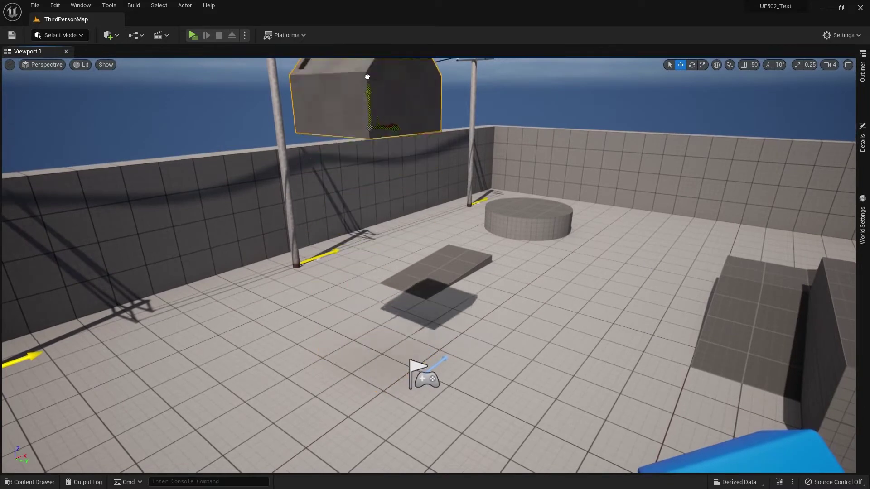
pyautogui.hotkey('ctrl', 'z')
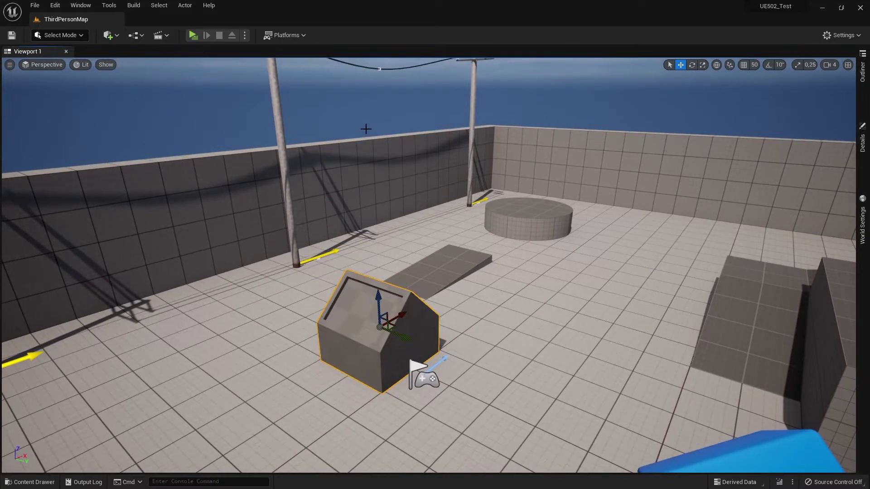
pyautogui.moveTo(306, 178); pyautogui.dragTo(301, 181, button='right')
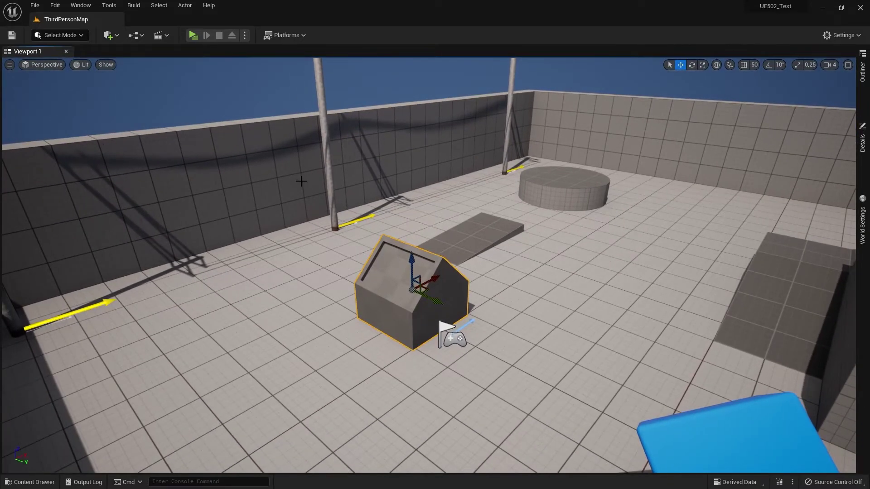
# - Playtest the level in a standalone window, walking toward the house box, then stop
pyautogui.click(195, 34)
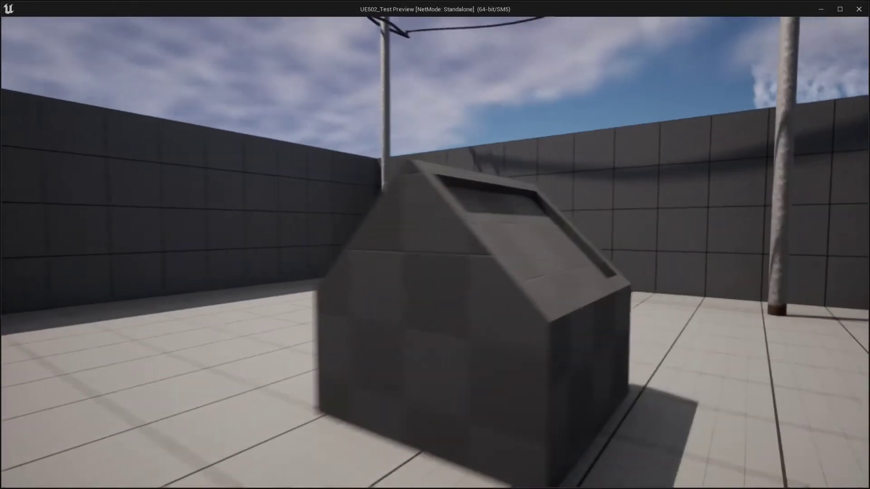
pyautogui.press('w')
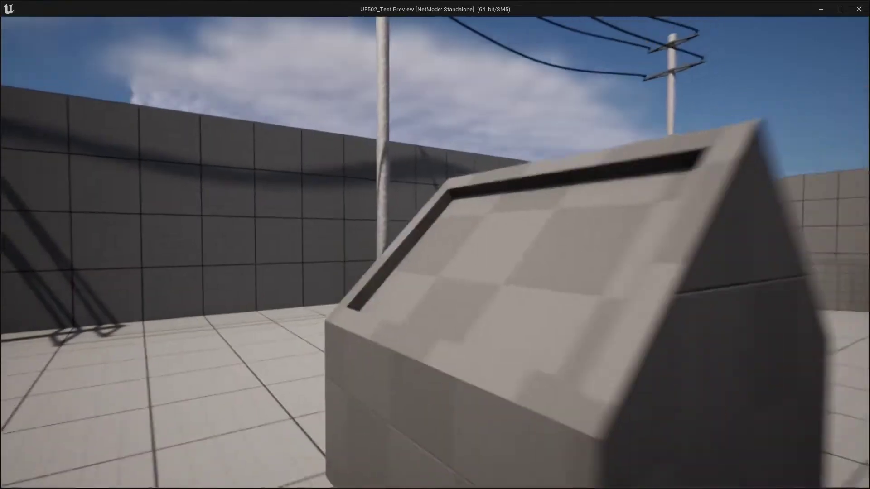
pyautogui.press('Escape')
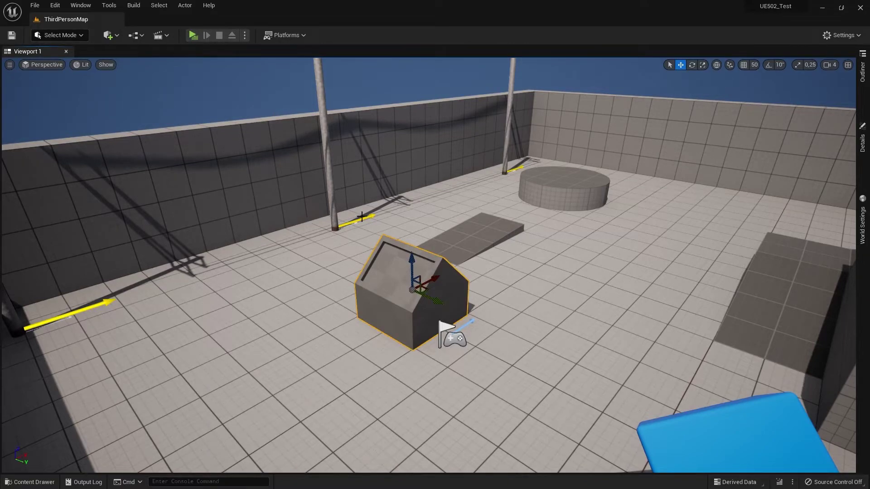
# - Fly the viewport around the room to a close side view of the house
pyautogui.press('w')
pyautogui.moveTo(408, 274); pyautogui.dragTo(404, 259, button='right')
pyautogui.rightClick(432, 223)
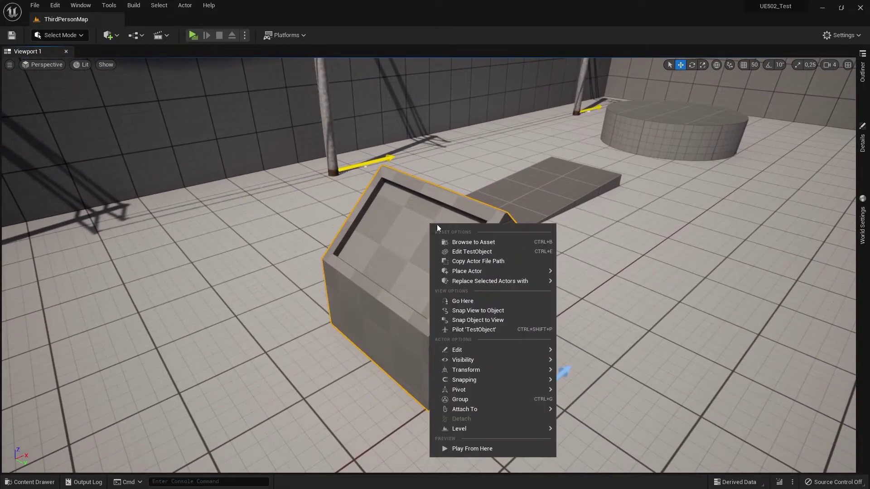
pyautogui.click(412, 249)
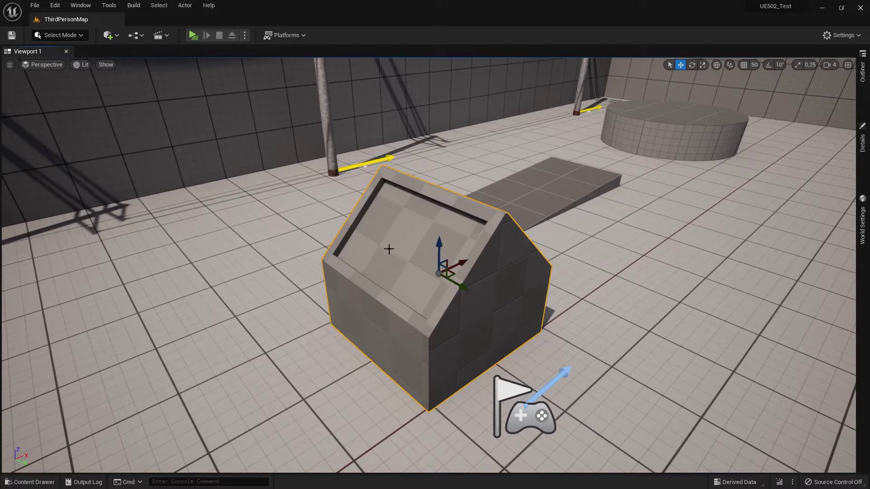
pyautogui.moveTo(558, 199); pyautogui.dragTo(558, 190, button='right')
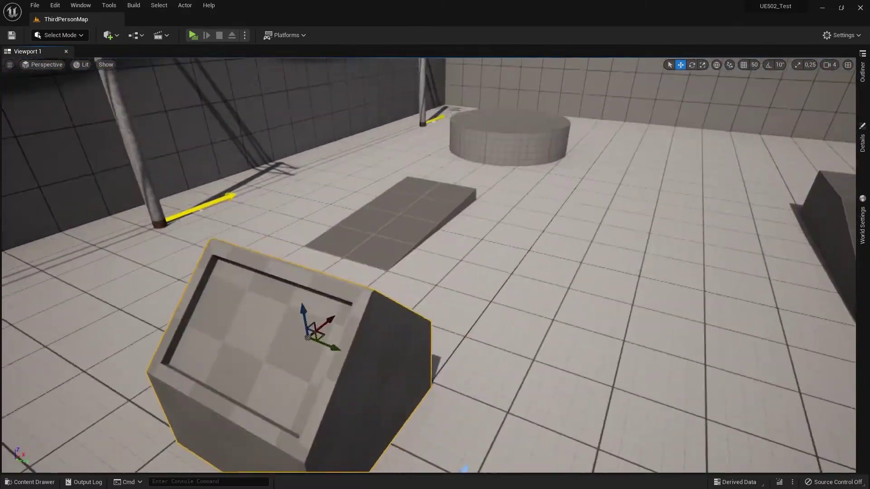
pyautogui.moveTo(493, 181); pyautogui.dragTo(494, 182, button='right')
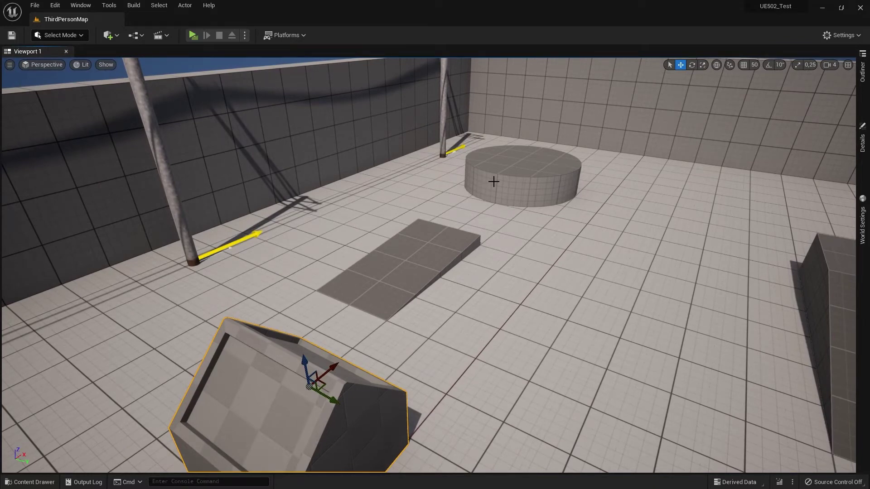
pyautogui.moveTo(470, 78); pyautogui.dragTo(345, 132, button='right')
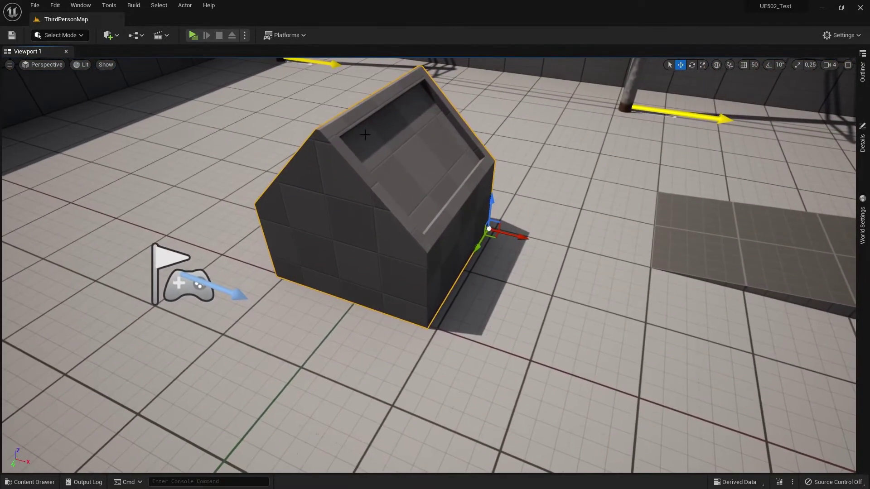
# - Browse to the house's TestObject mesh asset and open it in a maximized Static Mesh Editor
pyautogui.rightClick(366, 137)
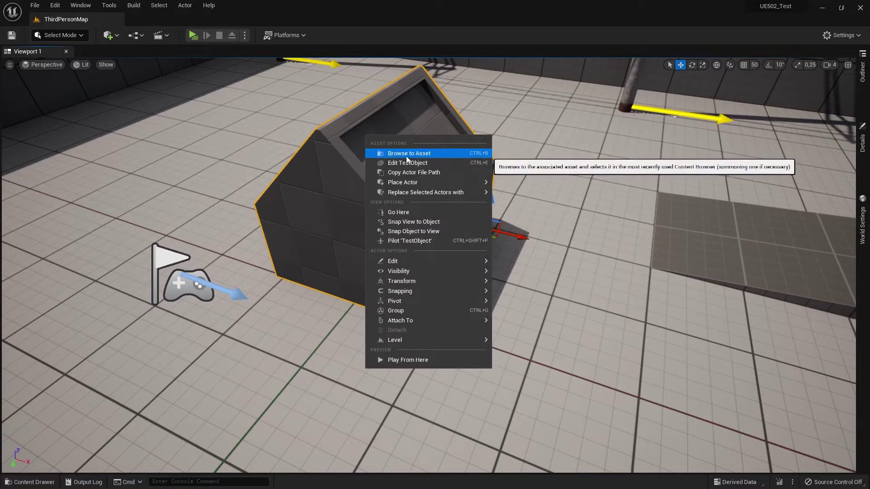
pyautogui.click(438, 155)
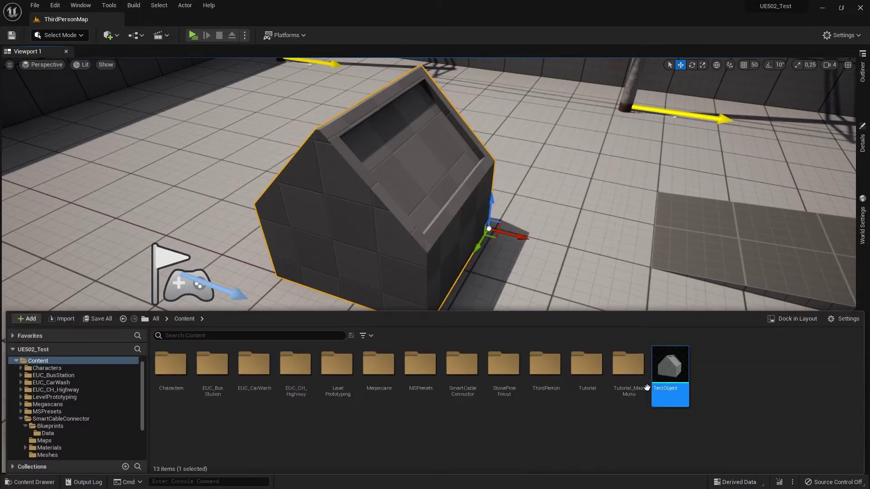
pyautogui.moveTo(670, 380)
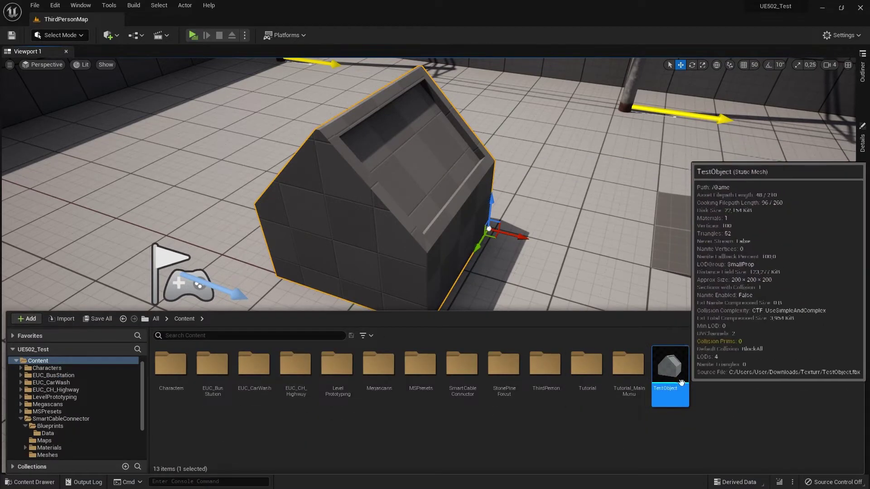
pyautogui.doubleClick(670, 367)
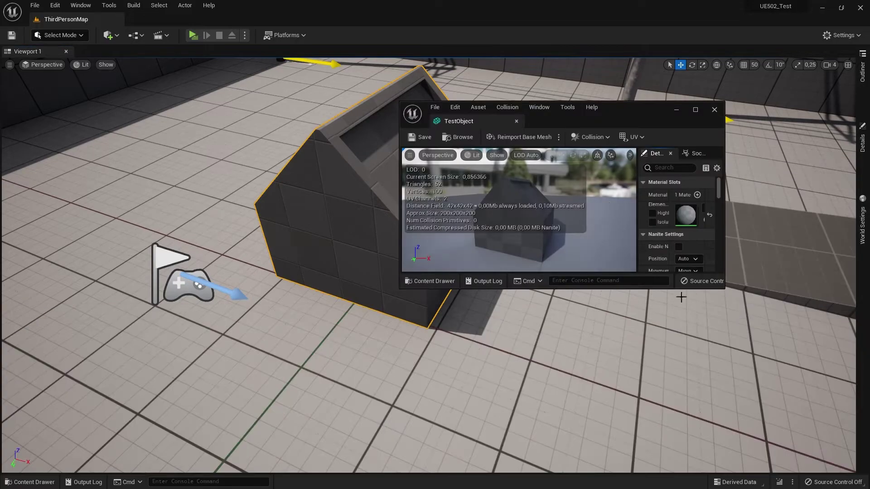
pyautogui.doubleClick(618, 107)
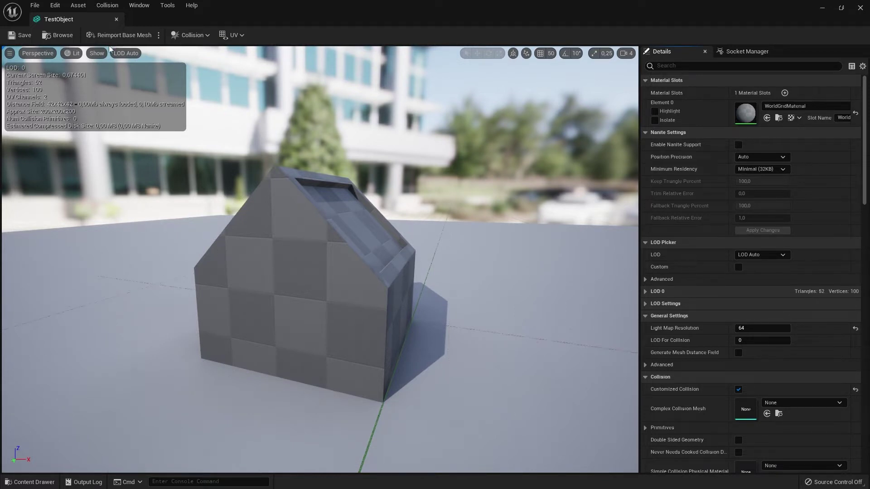
pyautogui.click(71, 53)
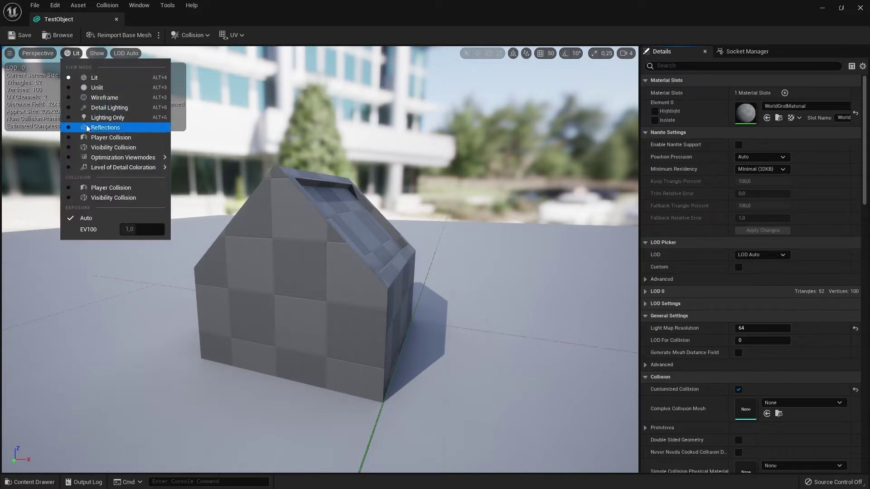
pyautogui.click(110, 138)
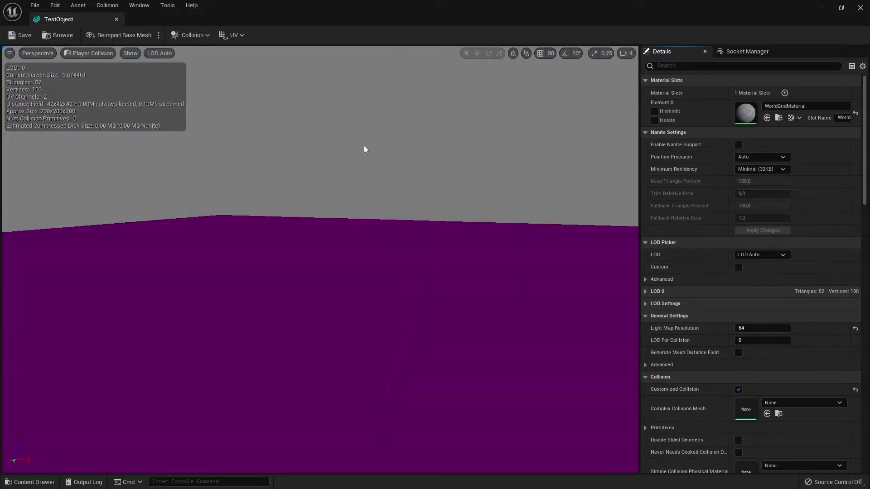
pyautogui.moveTo(365, 148); pyautogui.dragTo(365, 114)
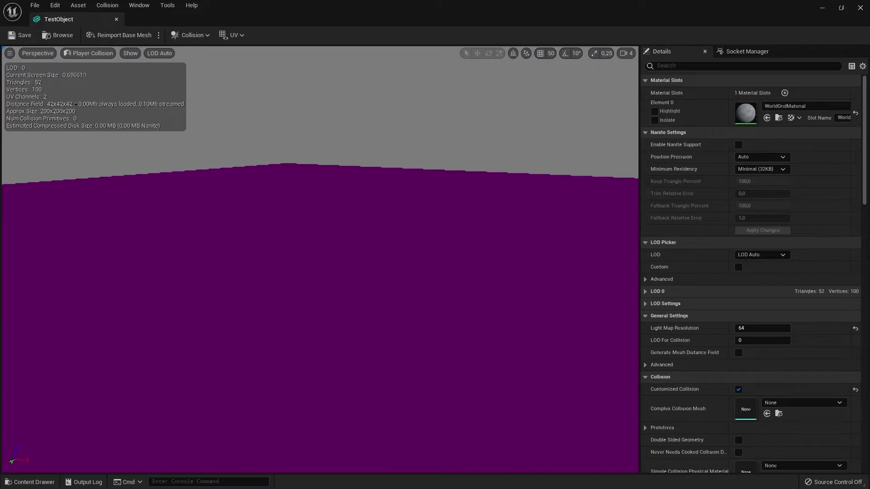
pyautogui.click(82, 54)
pyautogui.click(81, 73)
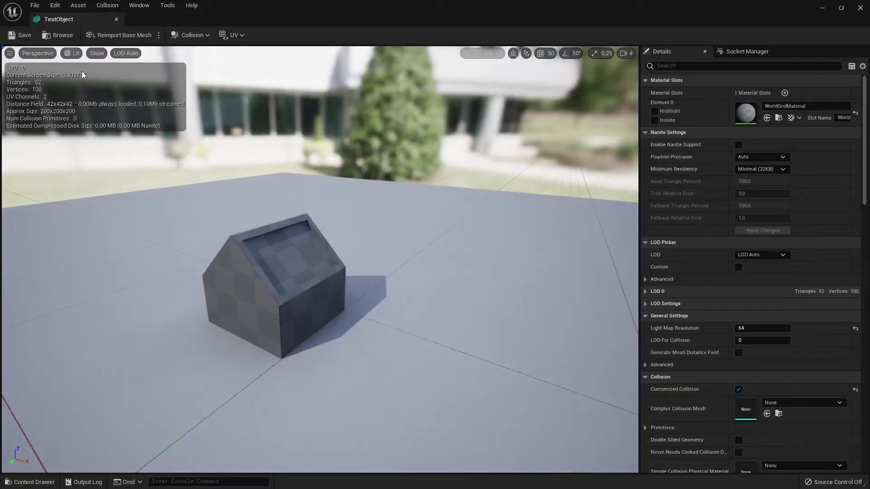
# - Add a box simplified collision to TestObject, undo it, and reopen the Collision menu
pyautogui.click(109, 7)
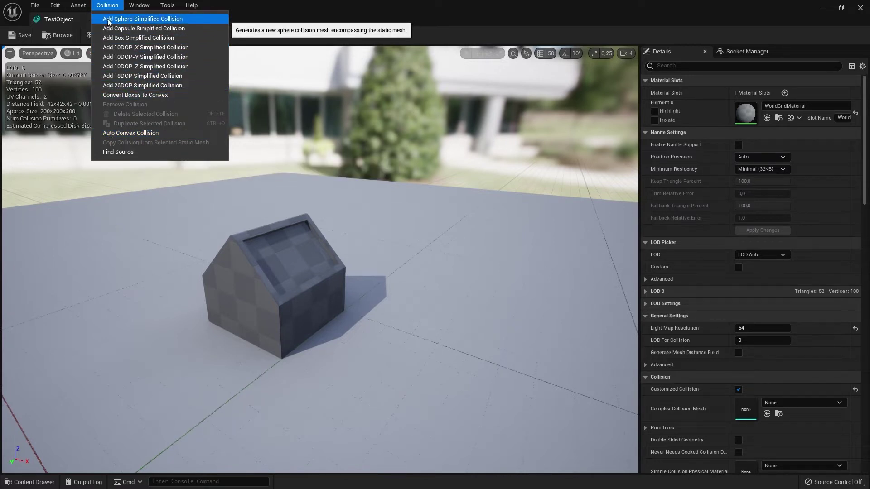
pyautogui.click(152, 38)
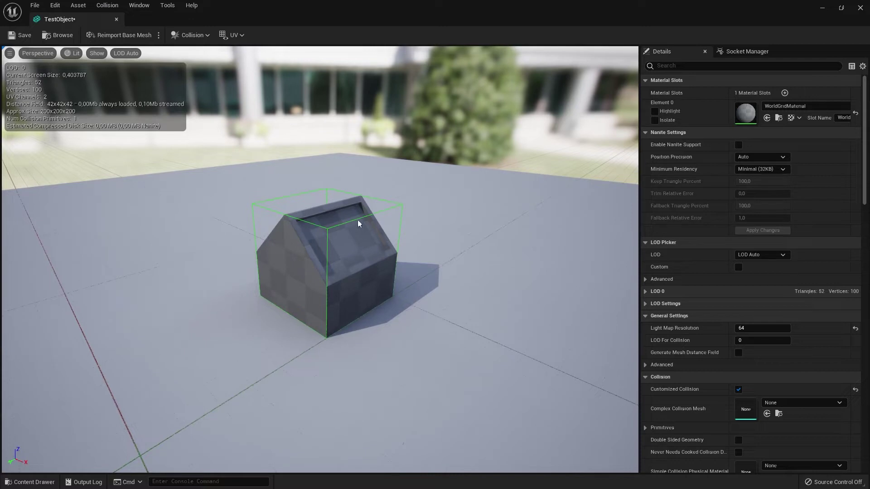
pyautogui.hotkey('ctrl', 'z')
pyautogui.click(107, 5)
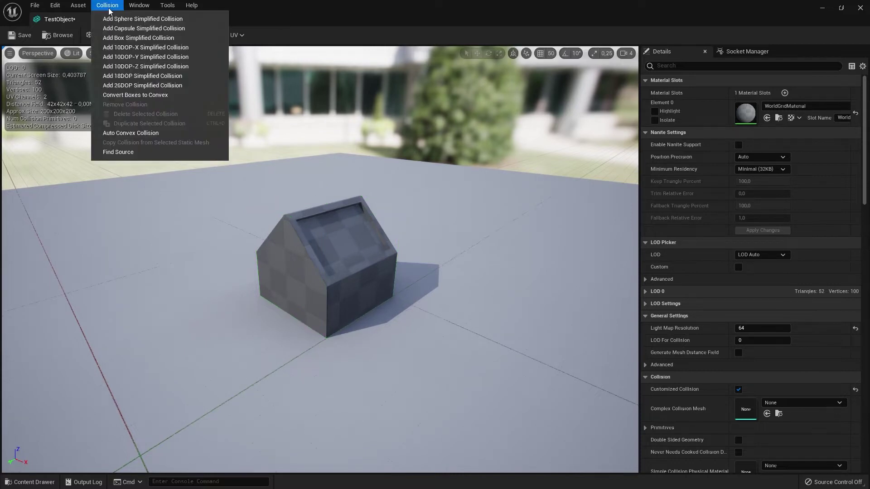
# - Apply Auto Convex Collision with Hull Count 4 and Max Hull Verts 16, then orbit to inspect it
pyautogui.click(123, 134)
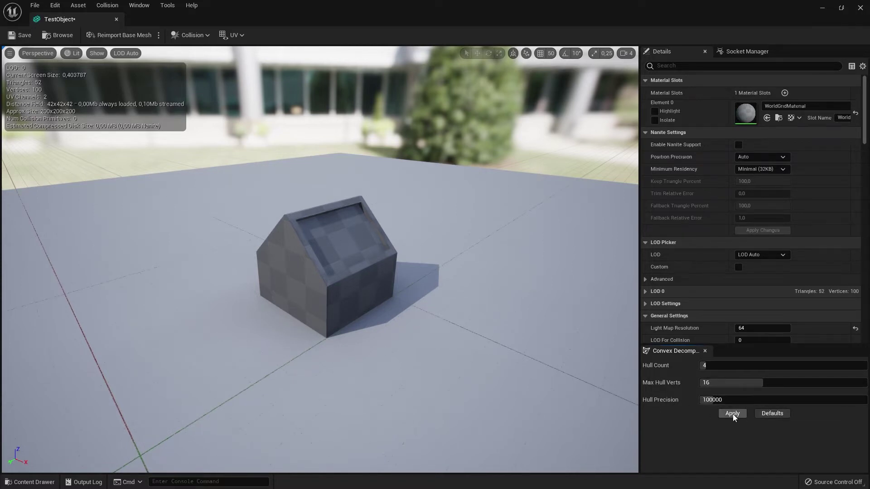
pyautogui.click(731, 414)
pyautogui.scroll(3, 416, 222)
pyautogui.scroll(2, 349, 224)
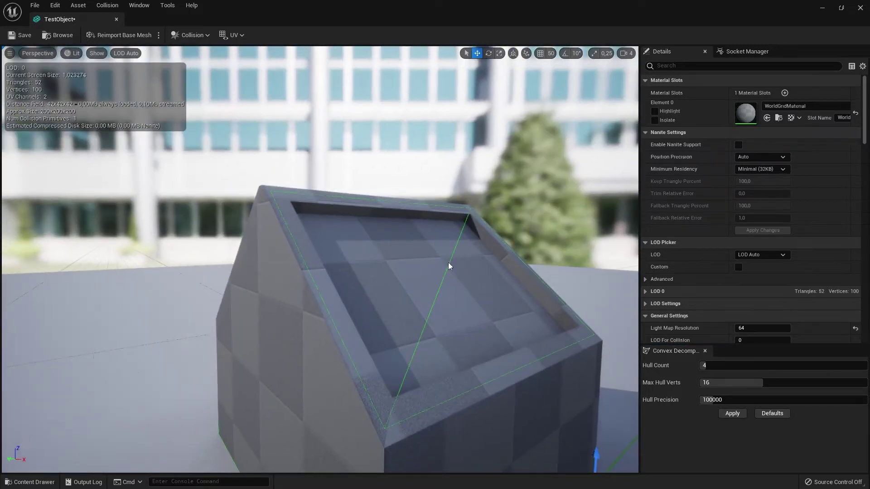
pyautogui.moveTo(448, 262)
pyautogui.mouseDown()
pyautogui.moveTo(448, 235)
pyautogui.moveTo(408, 236)
pyautogui.moveTo(408, 272)
pyautogui.mouseUp()
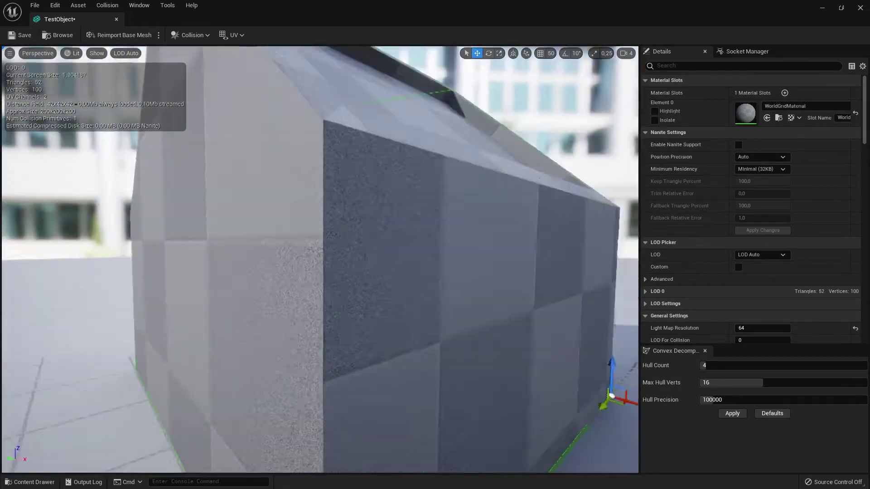
pyautogui.moveTo(387, 238); pyautogui.dragTo(387, 238)
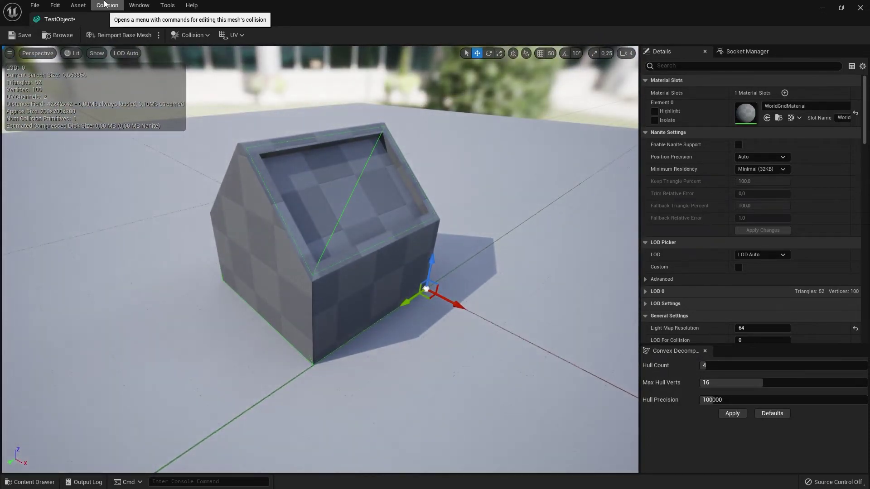
# - Switch the preview to Player Collision view and orbit to check the convex shape
pyautogui.click(77, 53)
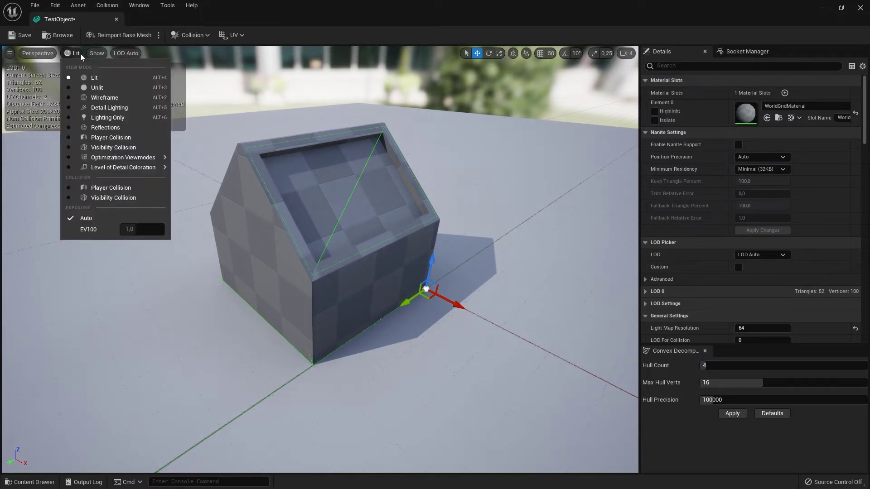
pyautogui.click(105, 137)
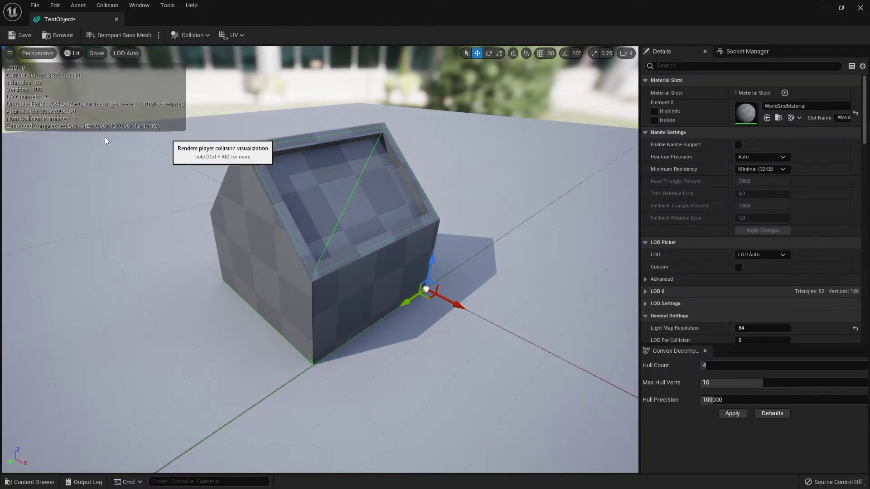
pyautogui.moveTo(383, 164)
pyautogui.mouseDown()
pyautogui.moveTo(290, 182)
pyautogui.moveTo(242, 131)
pyautogui.mouseUp()
# - Save the TestObject asset and close its editor to return to ThirdPersonMap
pyautogui.click(64, 148)
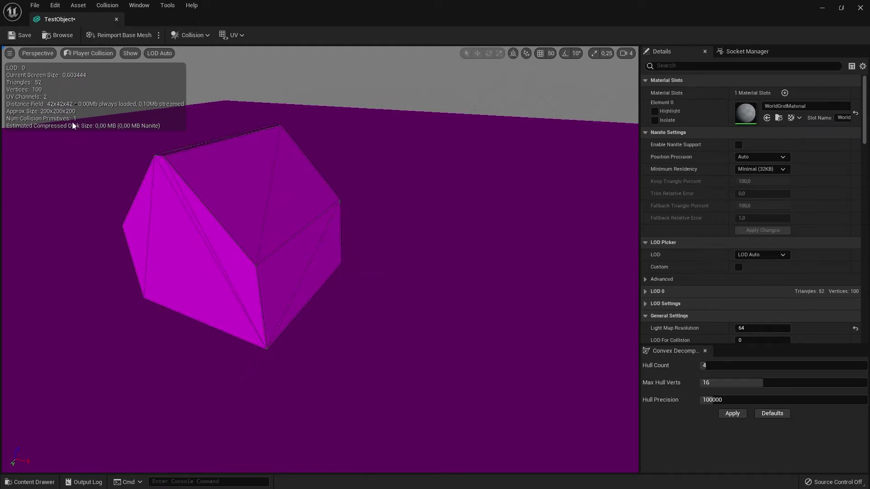
pyautogui.click(23, 36)
pyautogui.click(860, 8)
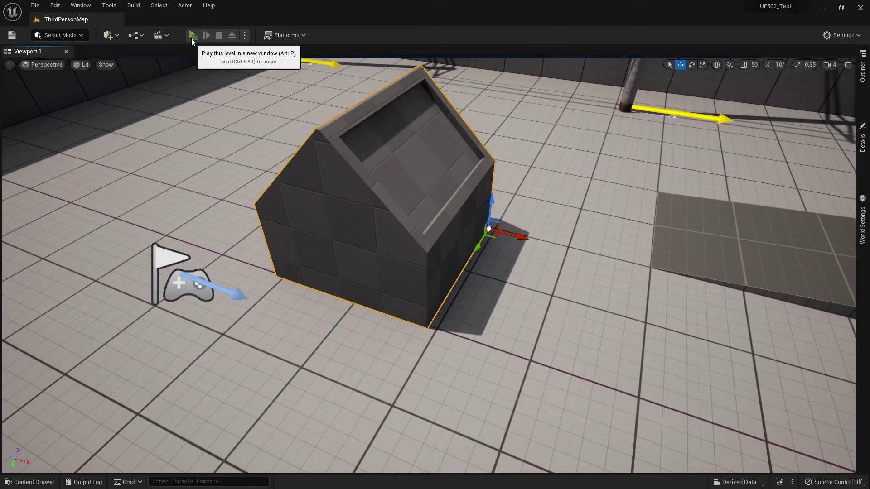
pyautogui.click(191, 38)
pyautogui.press('w')
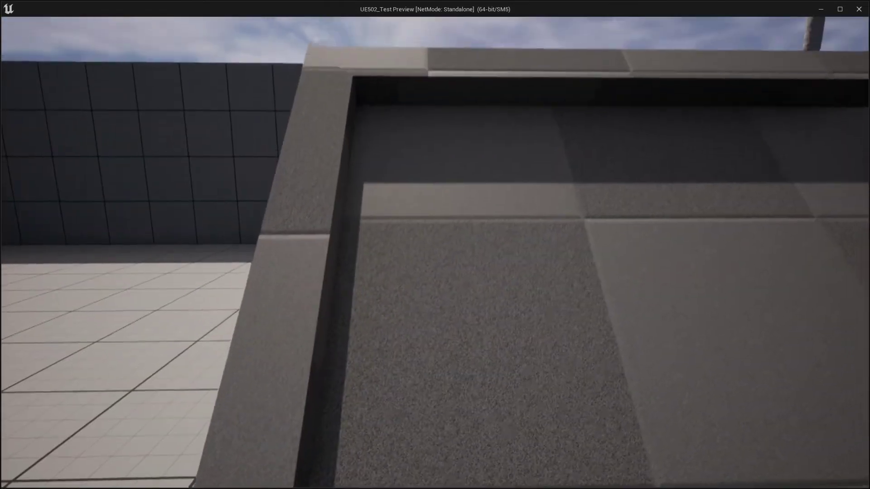
pyautogui.press('space')
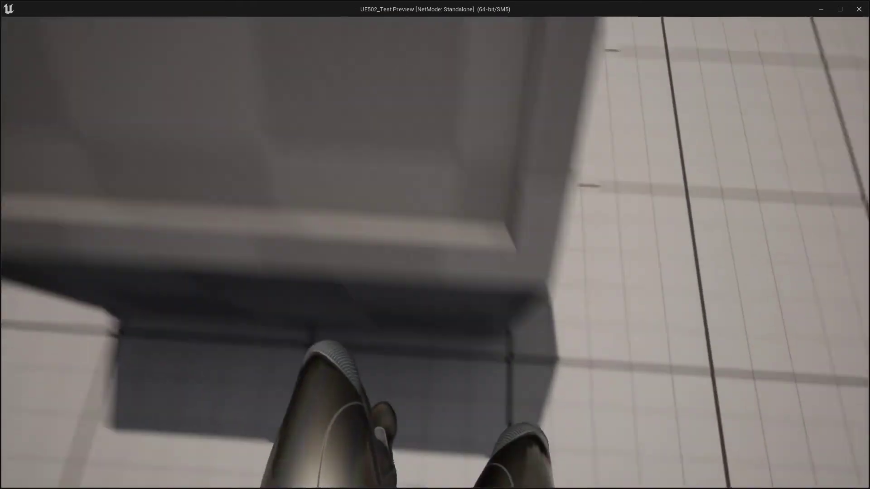
pyautogui.press('Escape')
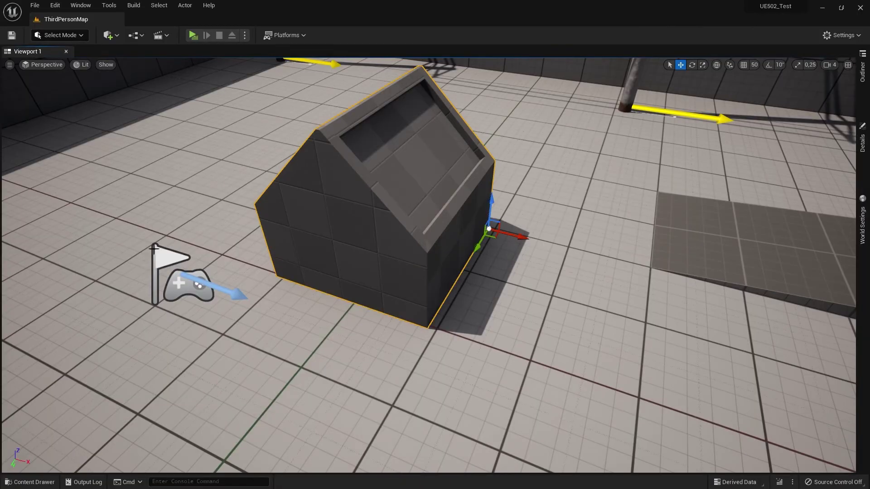
pyautogui.click(39, 483)
pyautogui.click(373, 447)
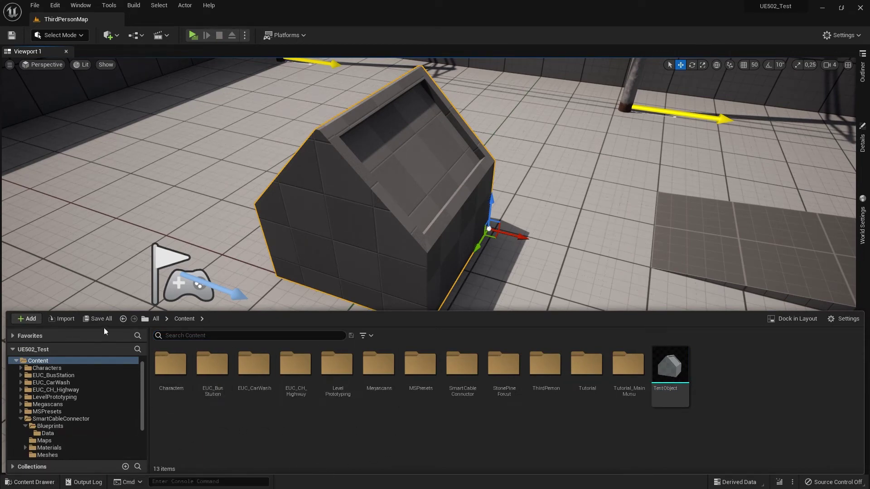
pyautogui.click(62, 323)
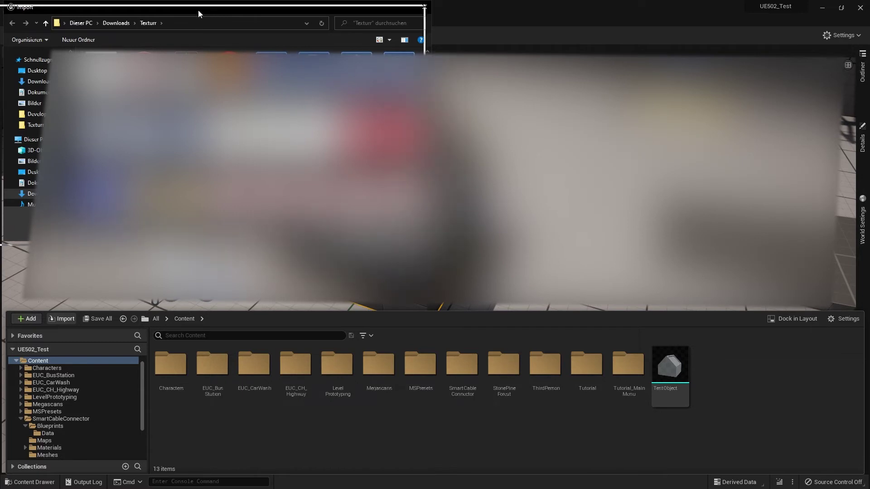
pyautogui.moveTo(265, 33); pyautogui.dragTo(265, 32)
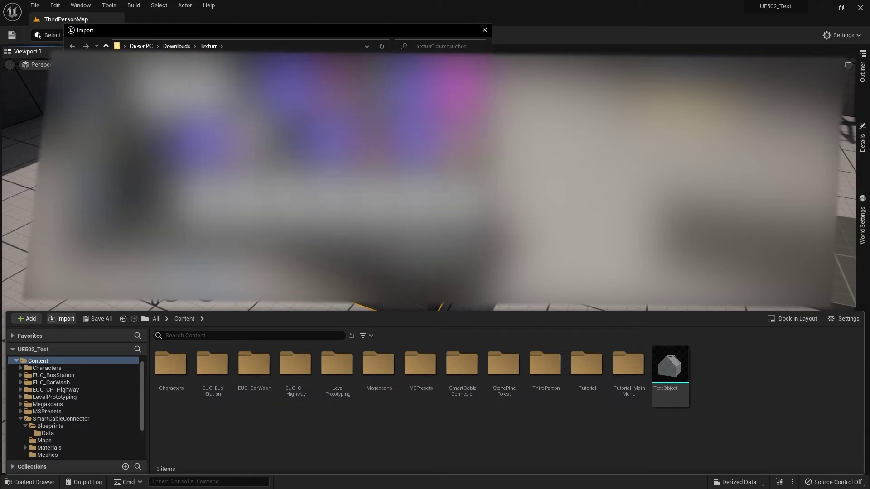
pyautogui.press('Return')
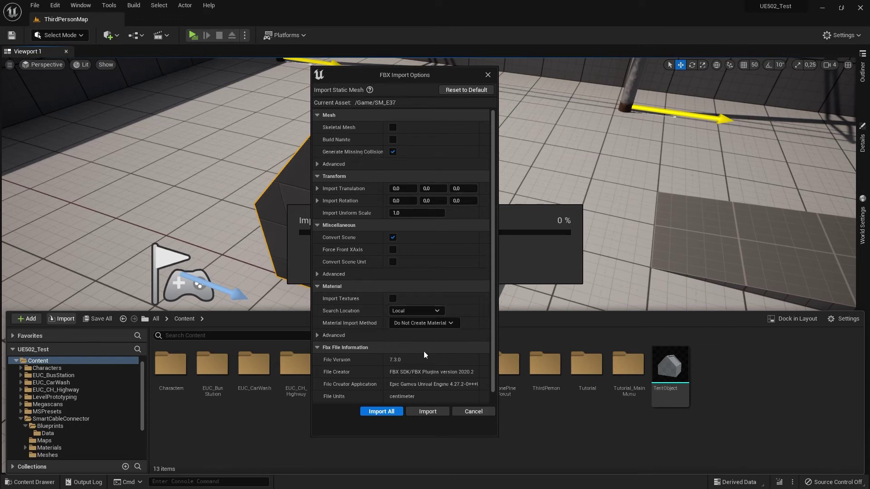
pyautogui.click(474, 416)
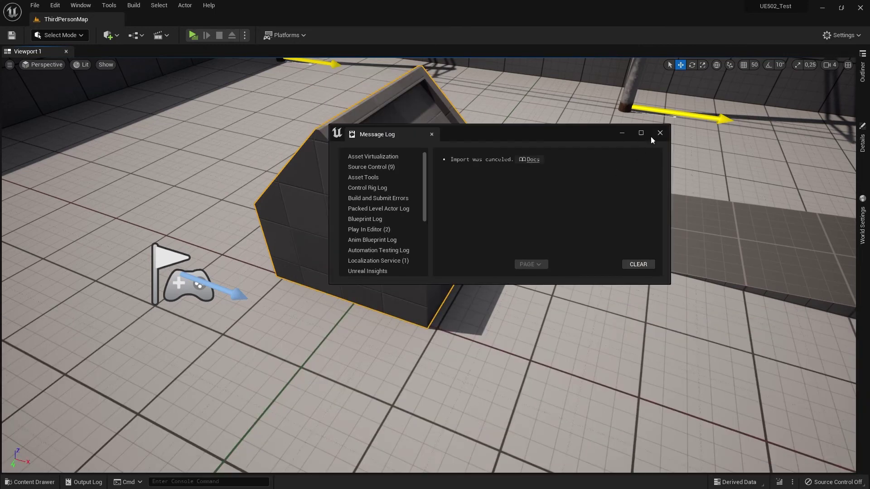
pyautogui.click(657, 134)
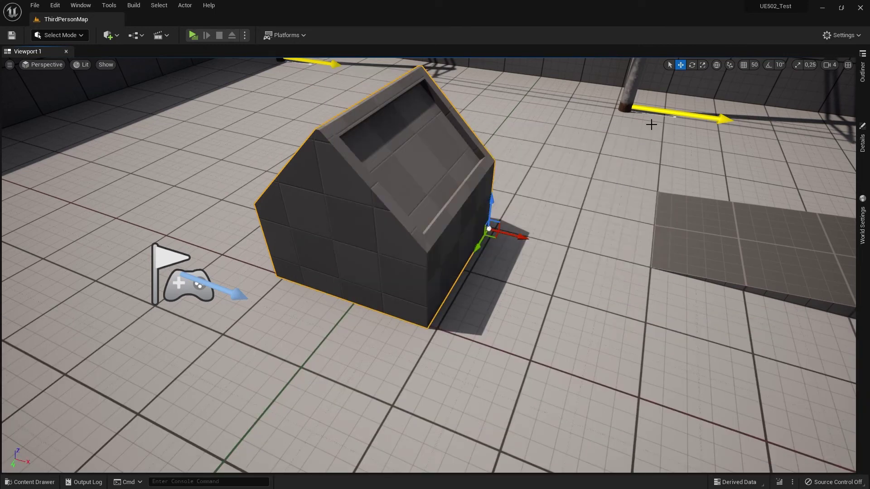